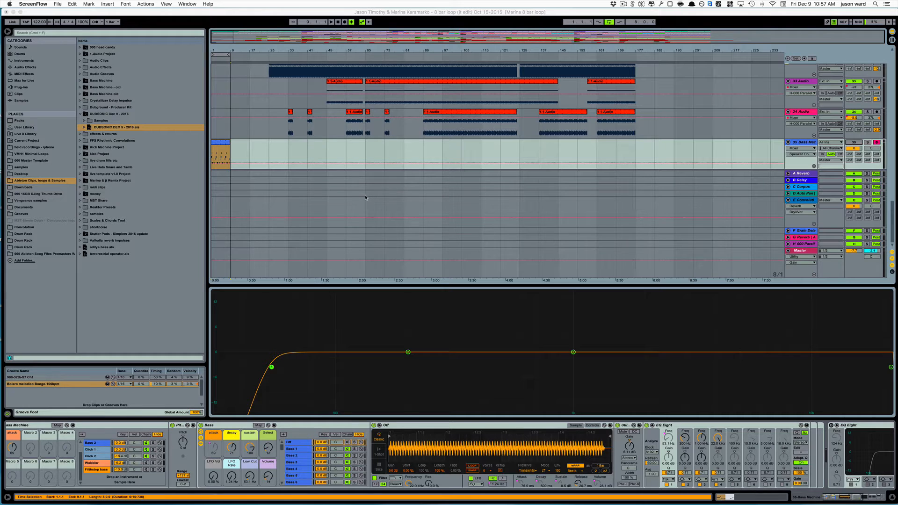
# Solo the Bass Machine track at the end of the track list and audition its eight-bar loop
pyautogui.scroll(15, 525, 169)
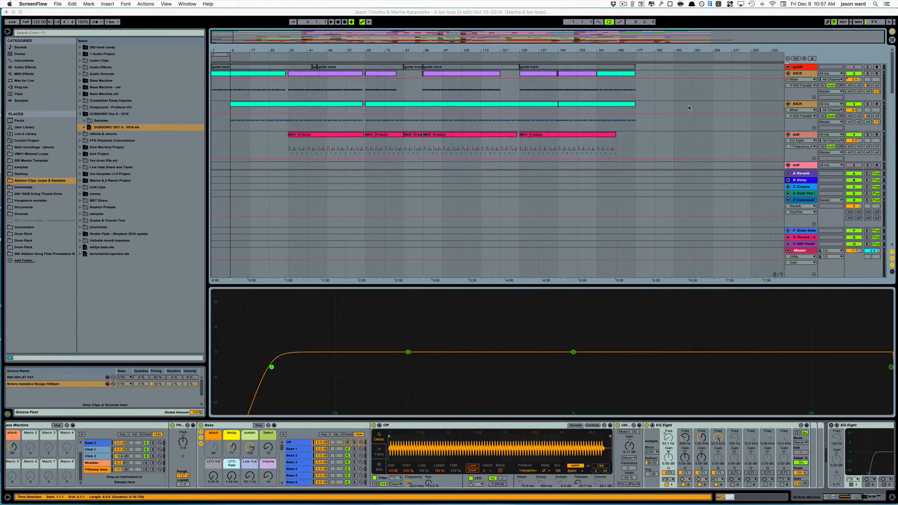
pyautogui.scroll(-15, 689, 107)
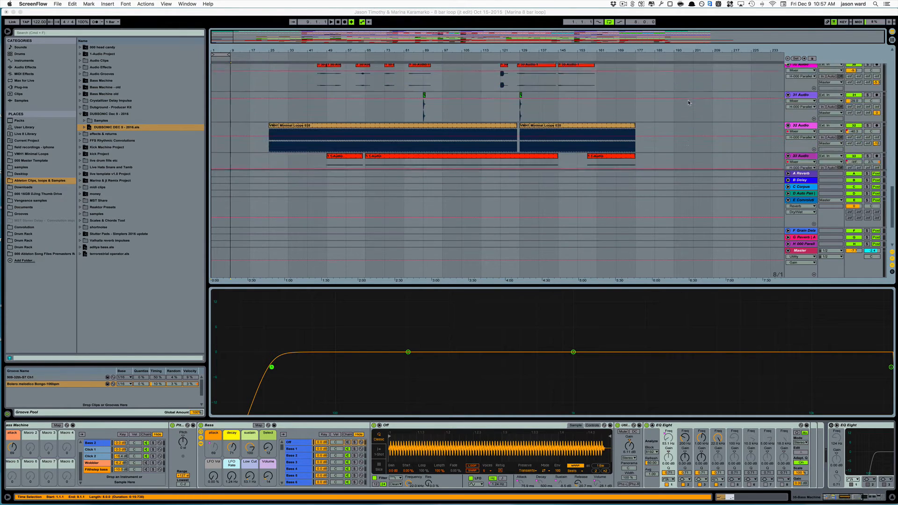
pyautogui.scroll(-5, 688, 103)
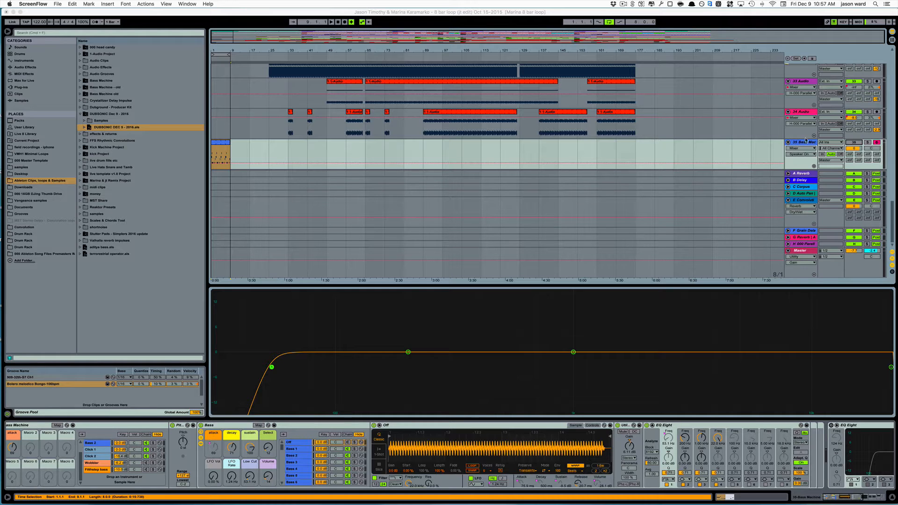
pyautogui.click(866, 143)
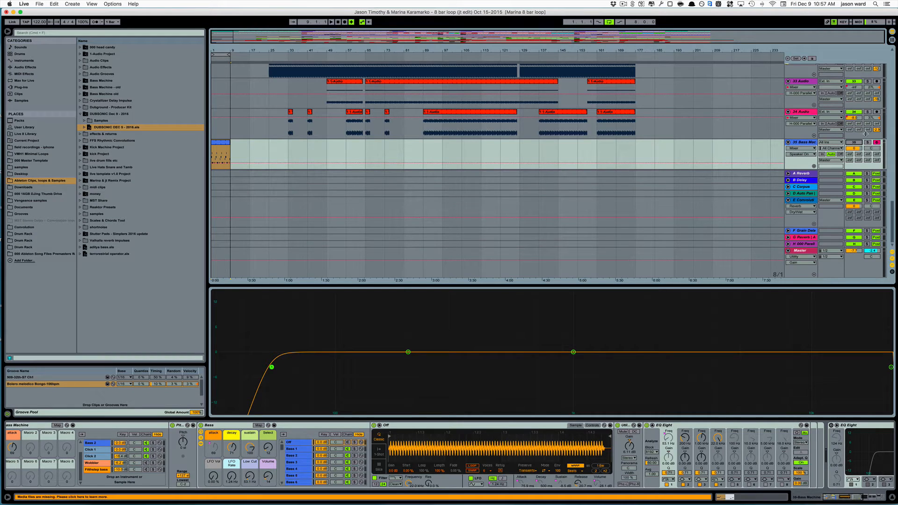
pyautogui.click(868, 143)
pyautogui.click(855, 143)
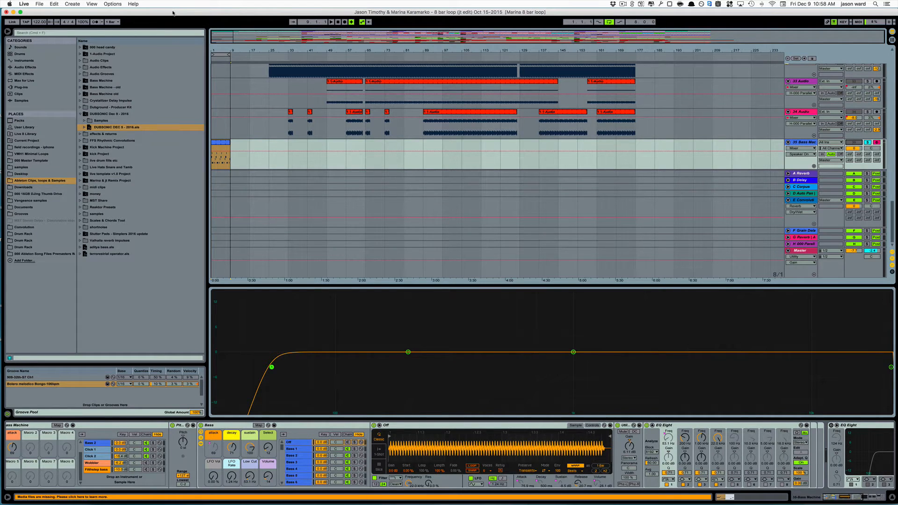
pyautogui.moveTo(173, 13); pyautogui.dragTo(170, 13)
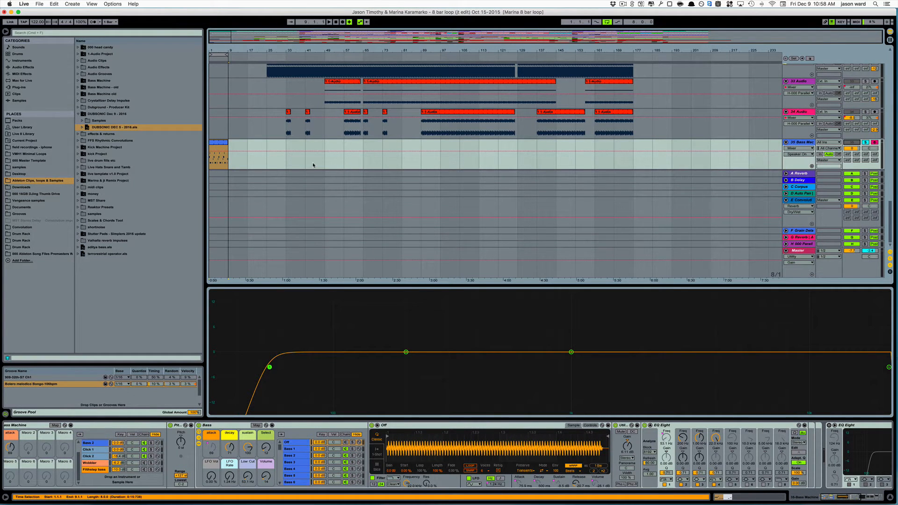
pyautogui.press('space')
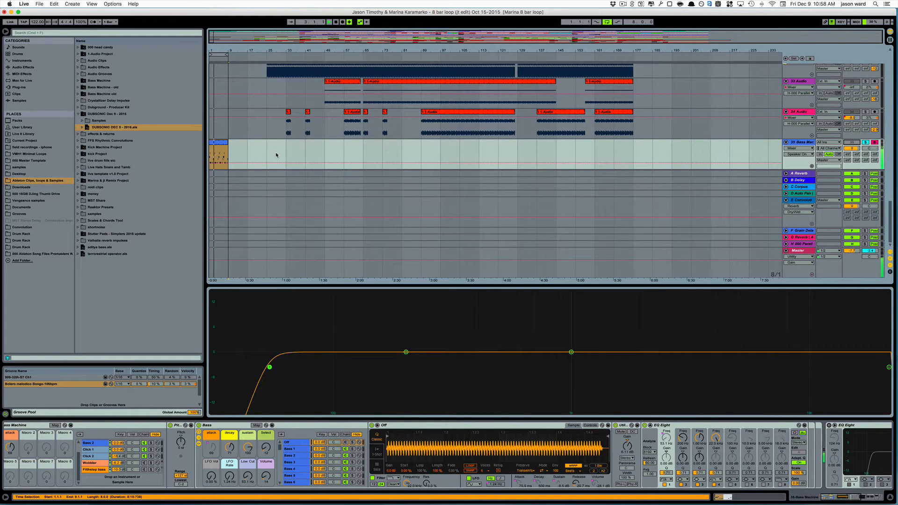
pyautogui.press('space')
# Solo the first KICK track alongside the bass and start playback of the loop
pyautogui.scroll(20, 299, 157)
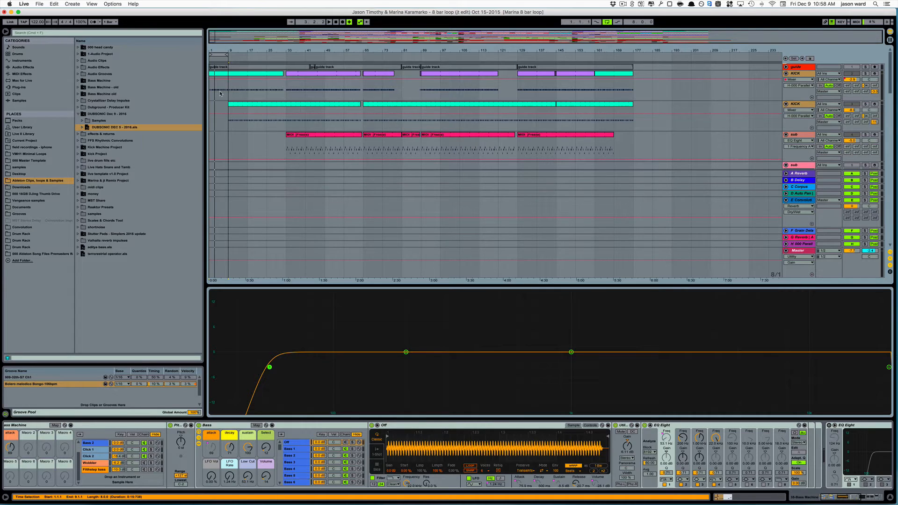
pyautogui.click(233, 105)
pyautogui.click(223, 95)
pyautogui.click(867, 73)
pyautogui.press('space')
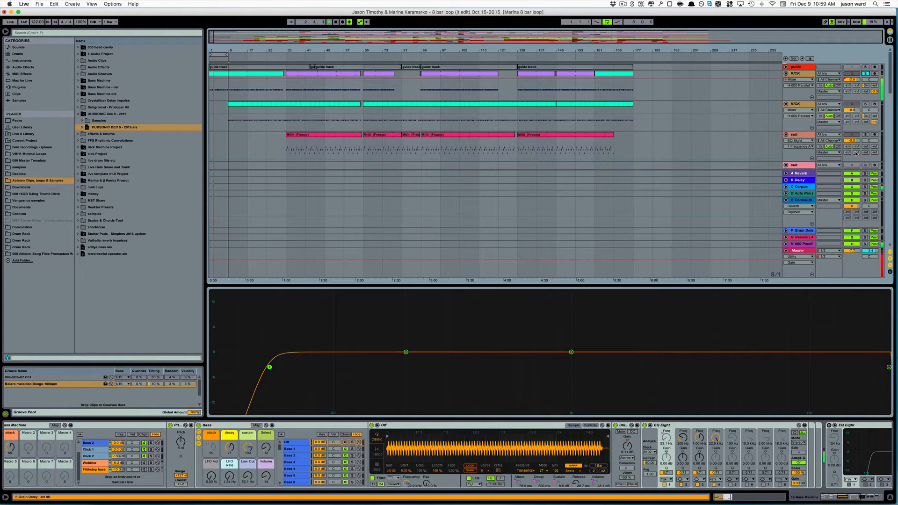
# Add the snare track to the soloed tracks while the loop plays
pyautogui.scroll(-5, 848, 116)
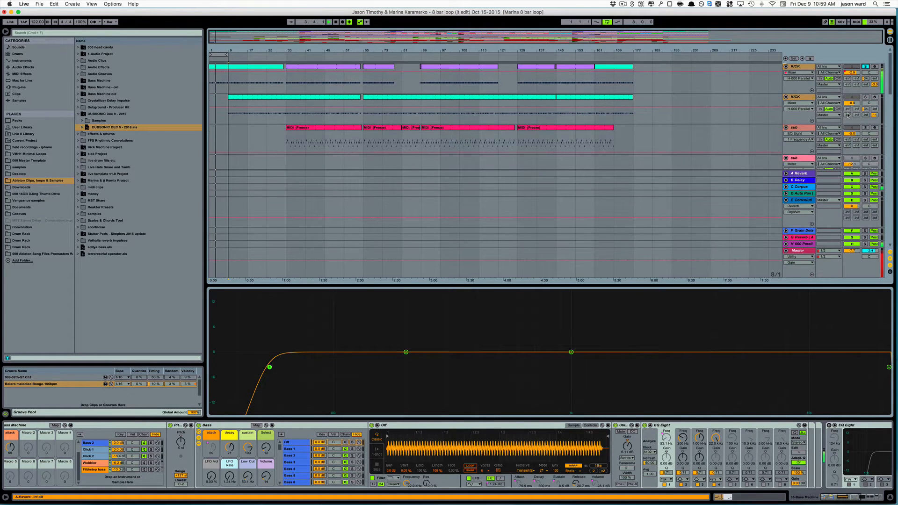
pyautogui.scroll(5, 848, 115)
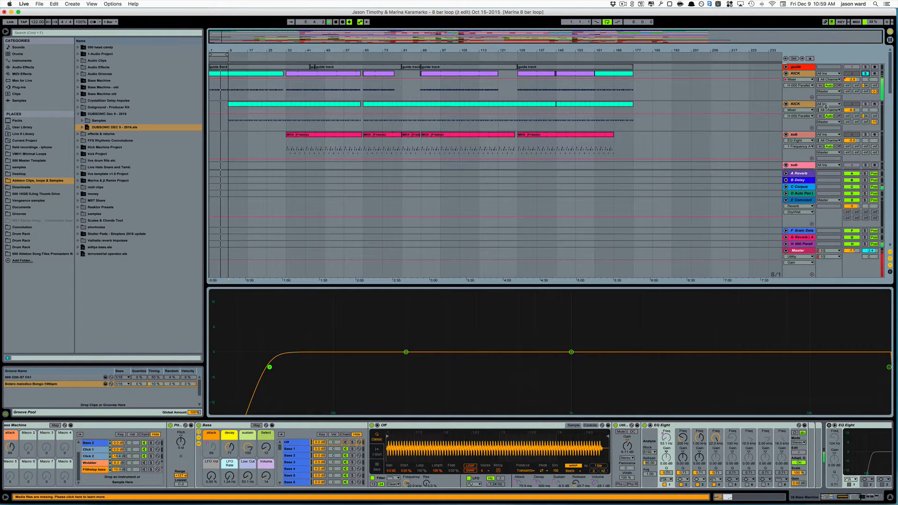
pyautogui.scroll(-5, 836, 117)
pyautogui.scroll(-5, 837, 118)
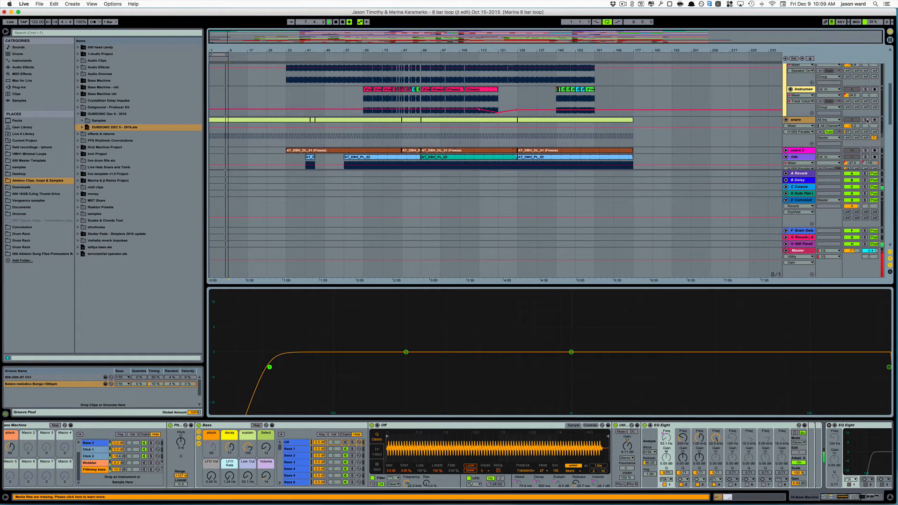
pyautogui.click(866, 120)
# Solo the hi hats track and the 25 Audio track as well, to hear them with the kick, snare and bass
pyautogui.scroll(-4, 805, 135)
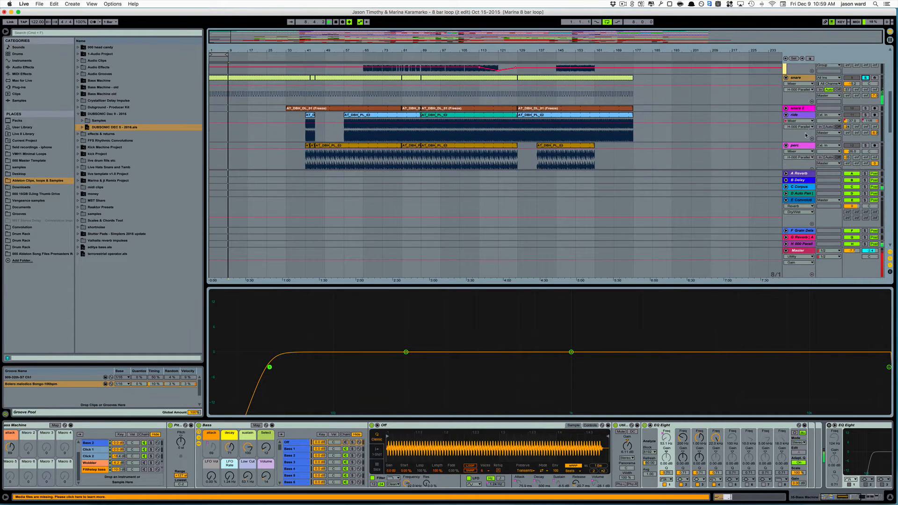
pyautogui.scroll(-8, 806, 133)
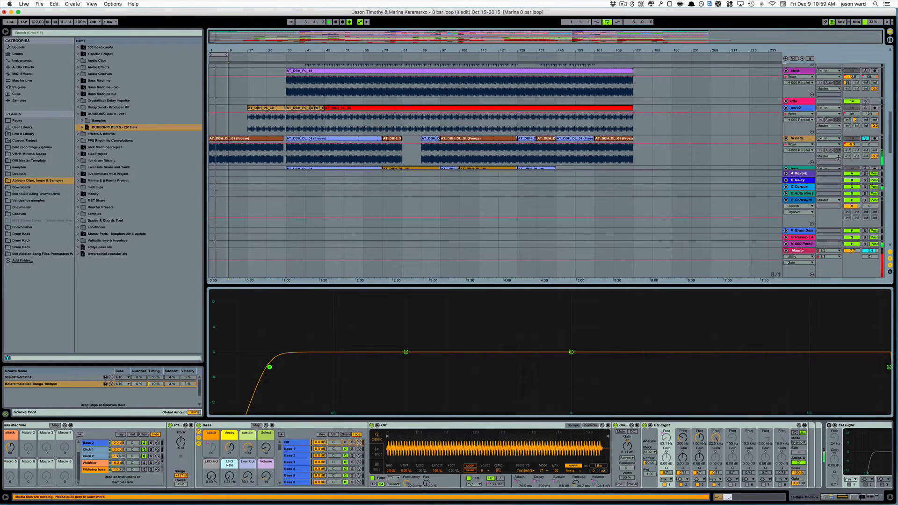
pyautogui.scroll(-1, 799, 156)
pyautogui.scroll(-4, 800, 156)
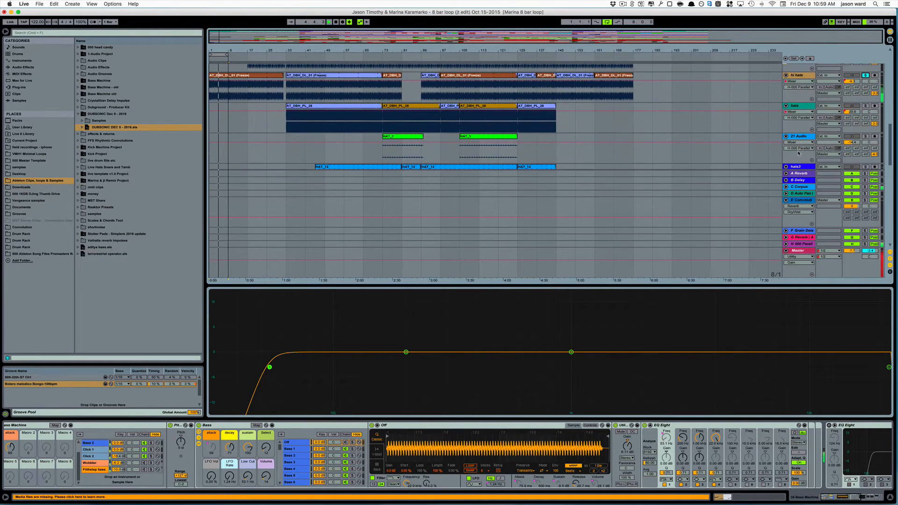
pyautogui.scroll(-4, 803, 149)
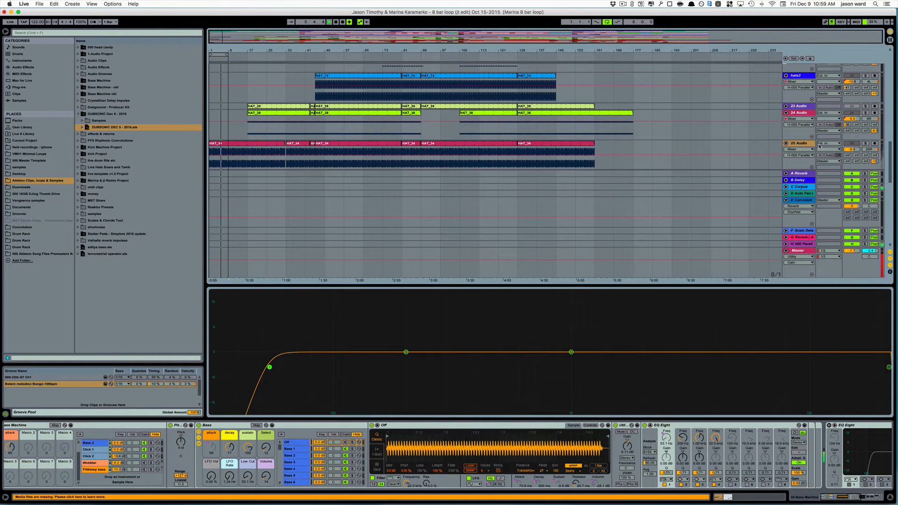
pyautogui.click(866, 144)
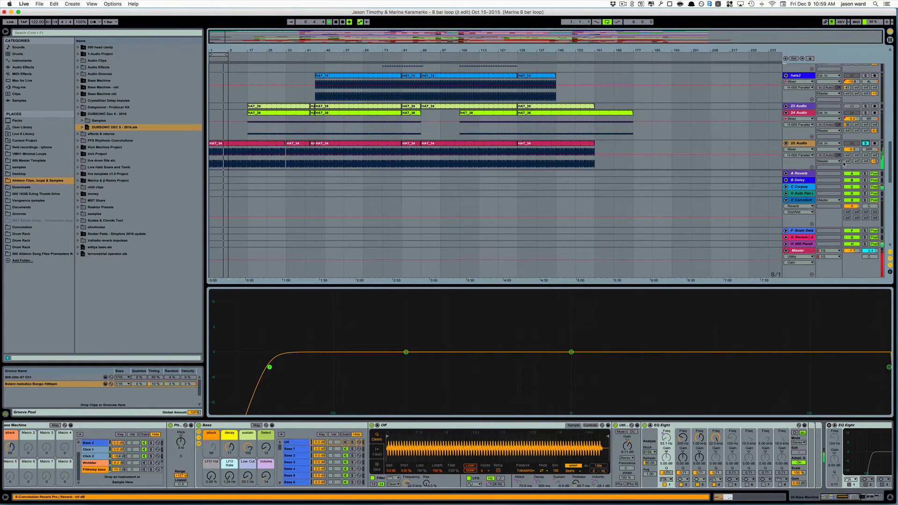
pyautogui.scroll(-6, 803, 159)
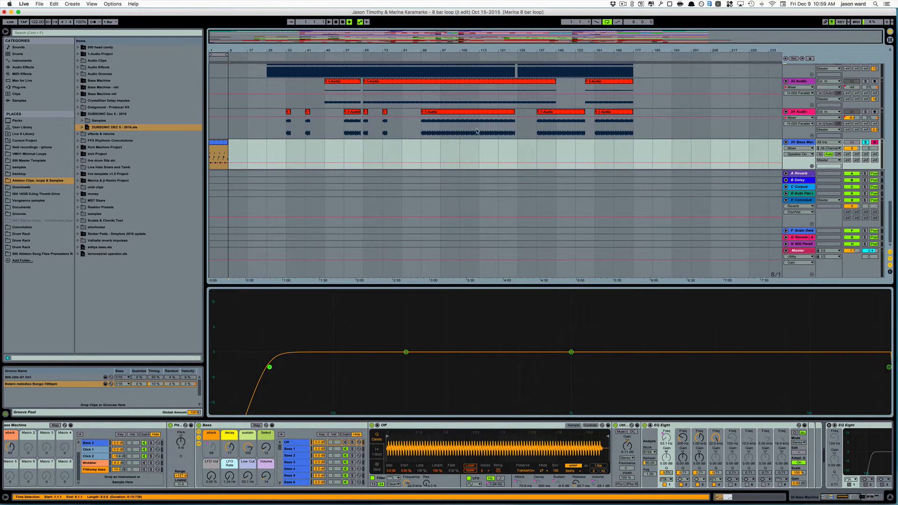
# Select the Bass Machine track and the 25 Audio track together
pyautogui.scroll(5, 469, 115)
pyautogui.scroll(-8, 469, 115)
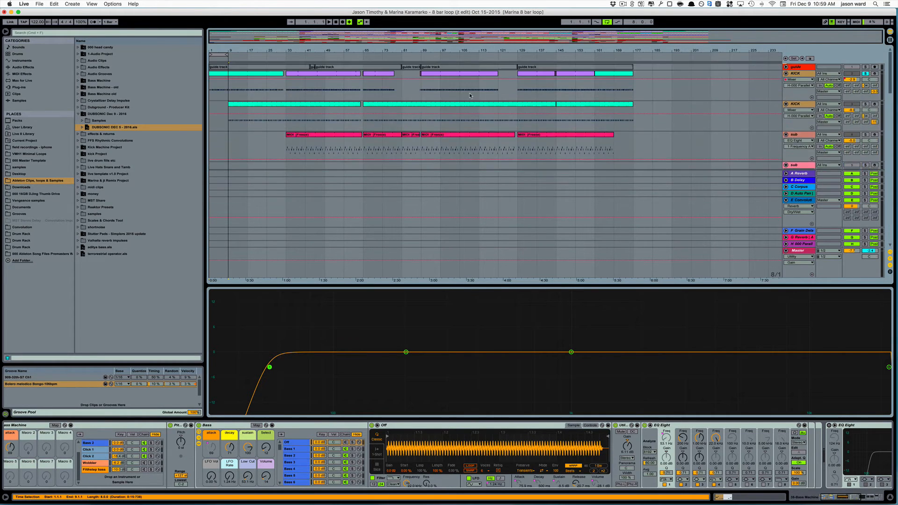
pyautogui.scroll(-3, 474, 98)
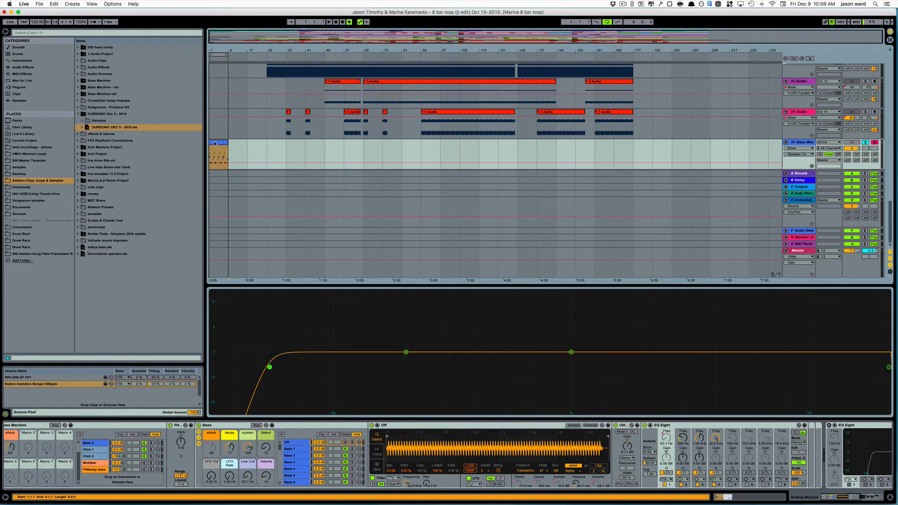
pyautogui.click(801, 143)
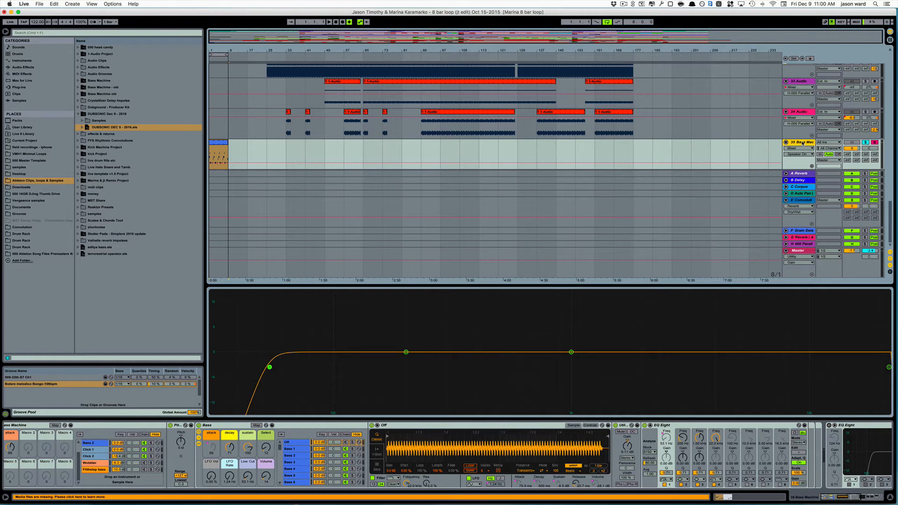
pyautogui.scroll(5, 803, 144)
pyautogui.scroll(5, 803, 143)
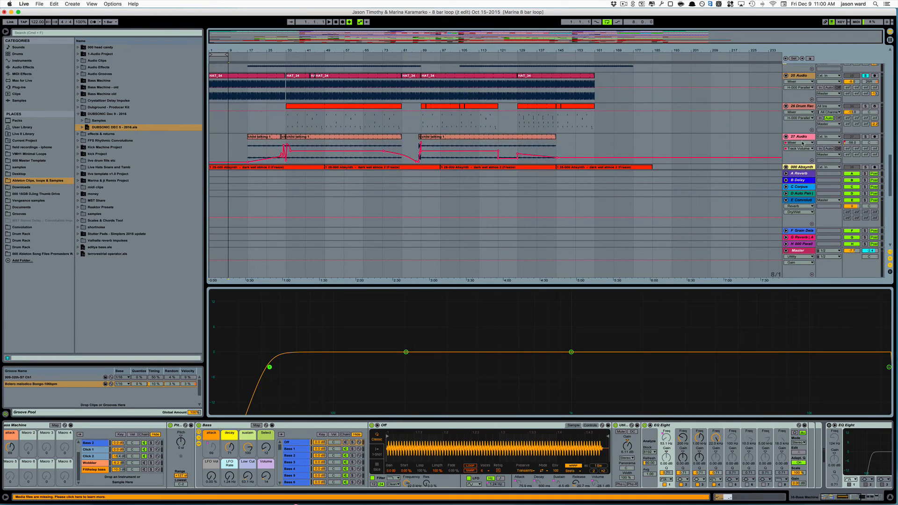
pyautogui.click(803, 106)
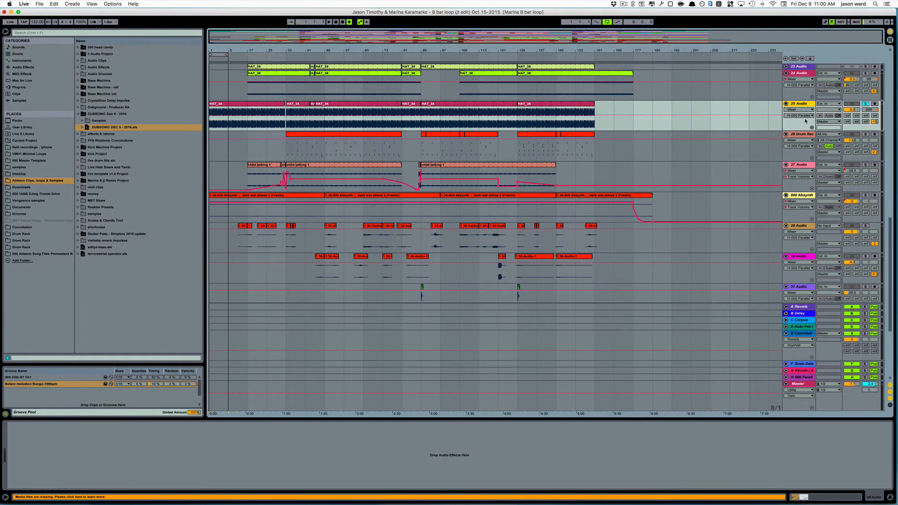
# Add the hi hats, snare and first KICK tracks to the track selection
pyautogui.scroll(5, 805, 117)
pyautogui.scroll(2, 806, 123)
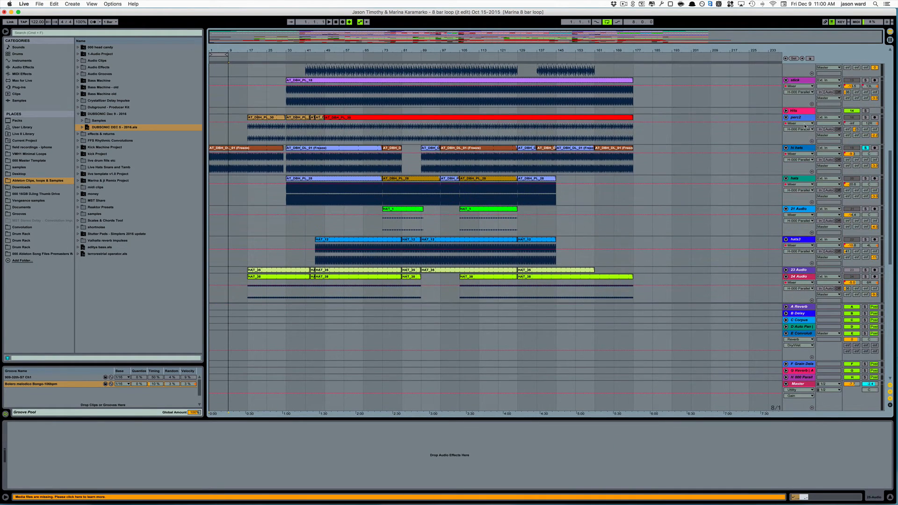
pyautogui.click(803, 149)
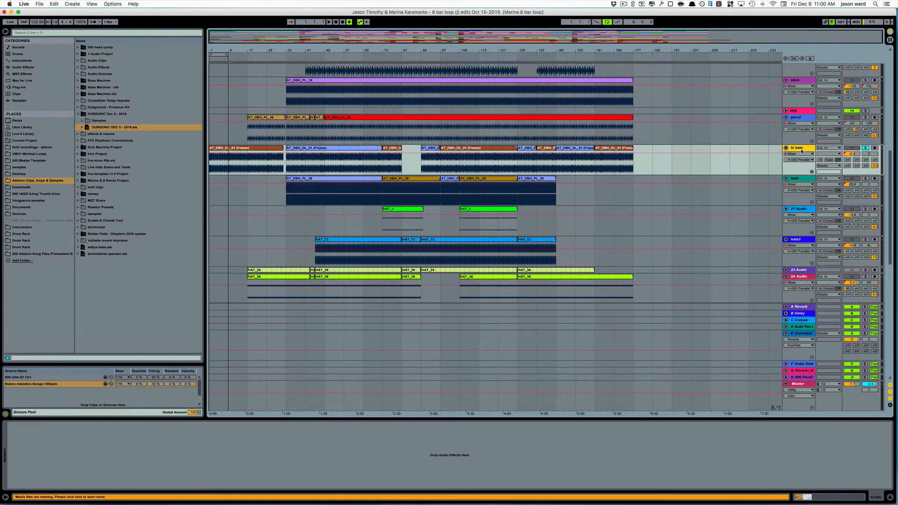
pyautogui.scroll(5, 803, 141)
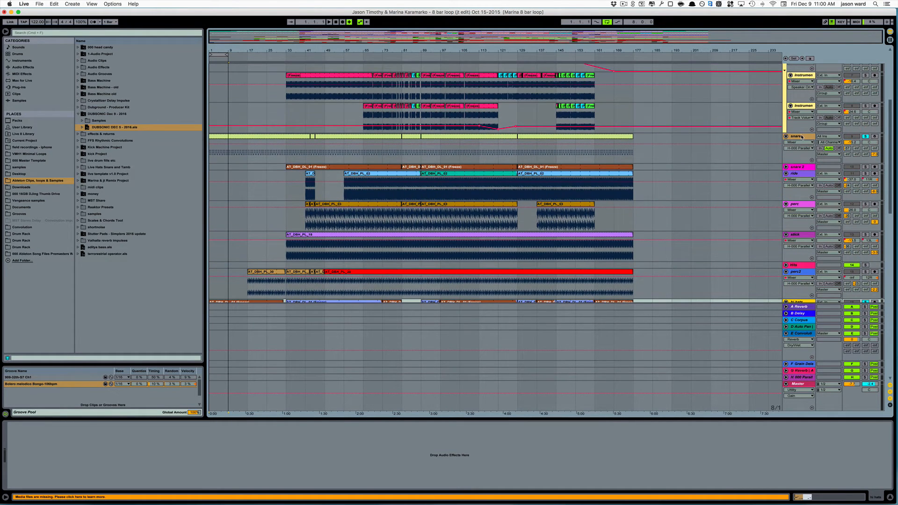
pyautogui.click(802, 136)
pyautogui.scroll(6, 807, 135)
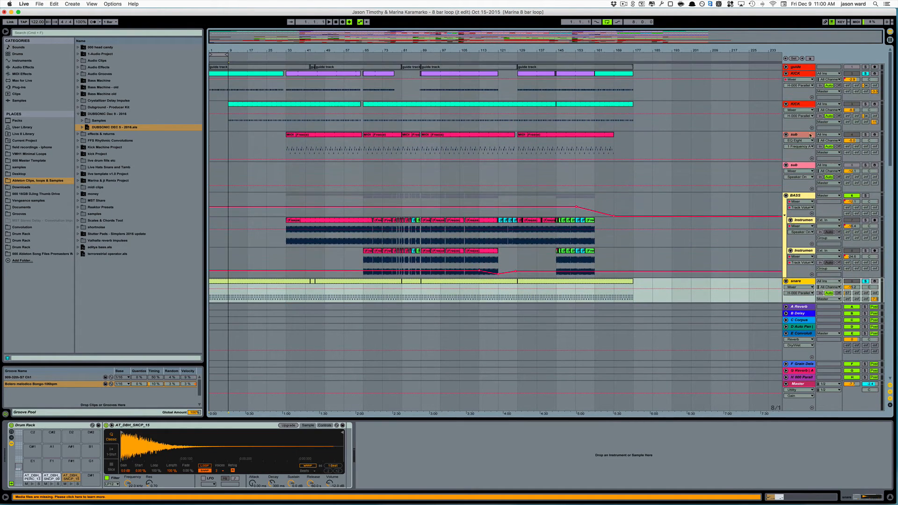
pyautogui.click(804, 74)
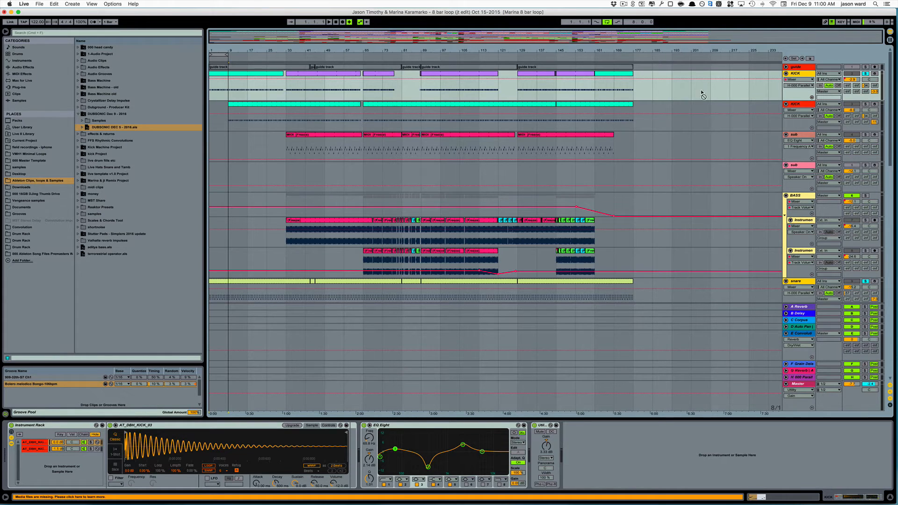
# Save the selected tracks as a new set in the Ableton Clips, loops & Samples browser folder and inspect its Samples folder
pyautogui.moveTo(108, 298); pyautogui.dragTo(111, 300)
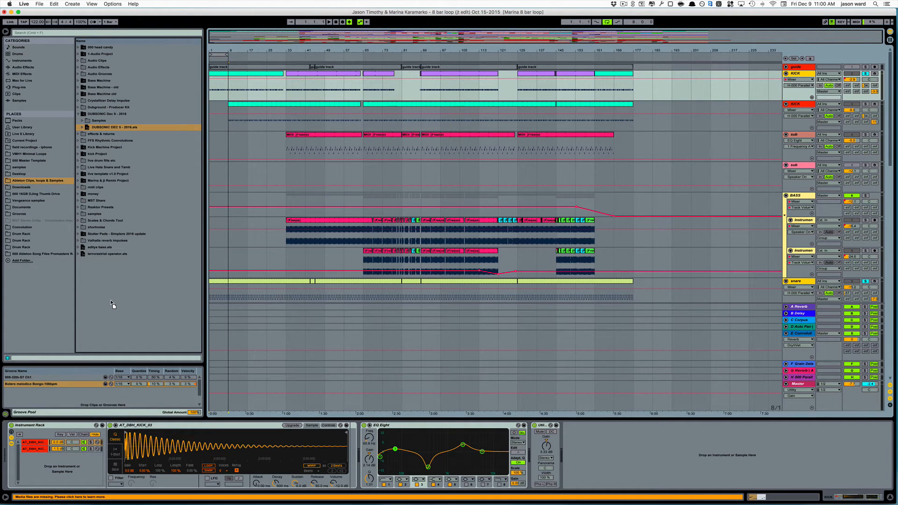
pyautogui.moveTo(111, 304)
pyautogui.mouseDown()
pyautogui.moveTo(153, 294)
pyautogui.moveTo(107, 296)
pyautogui.mouseUp()
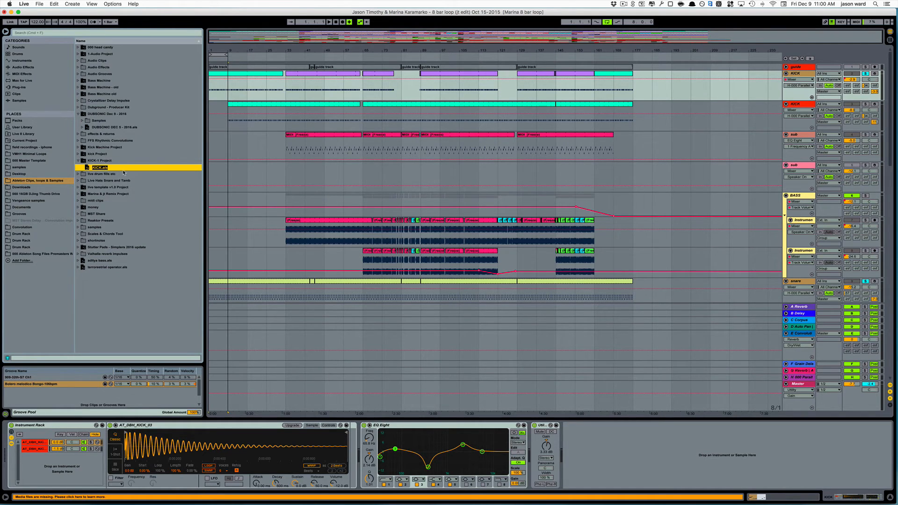
pyautogui.press('Return')
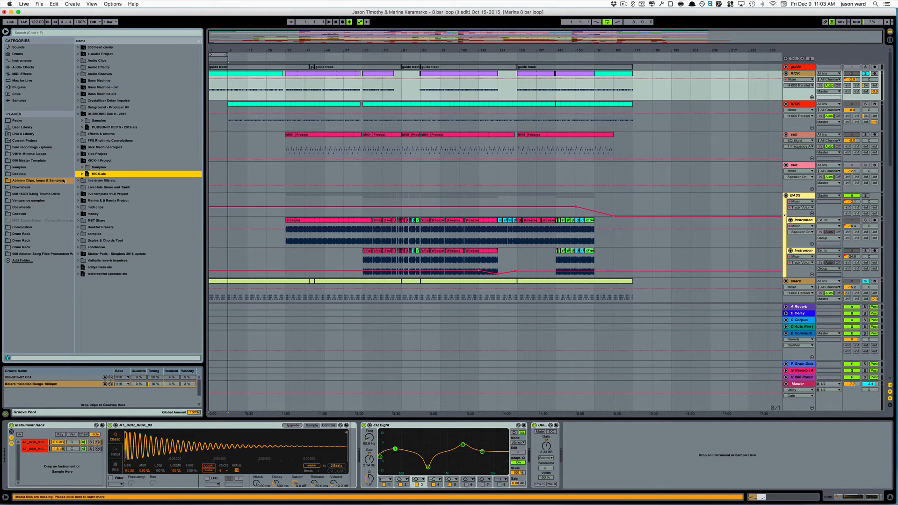
pyautogui.click(87, 168)
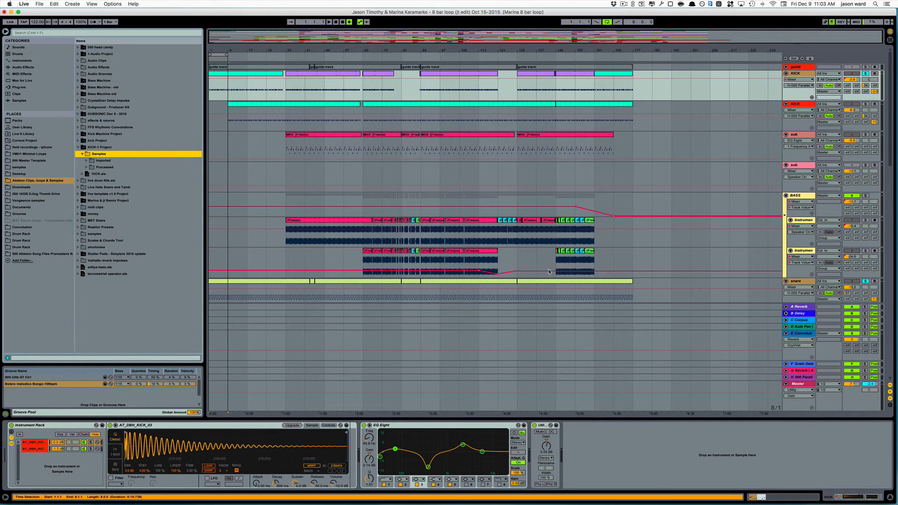
pyautogui.click(82, 174)
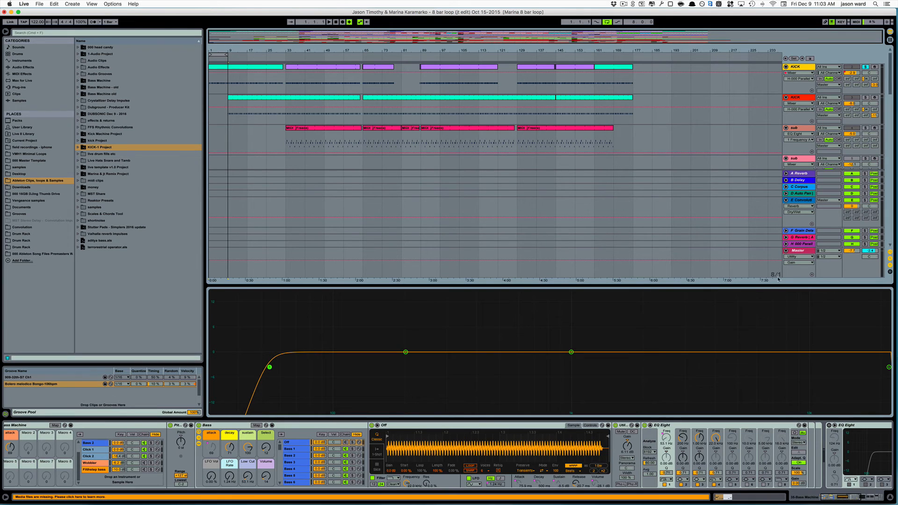
# Look through the arrangement's tracks from the first KICK track down to 32 Audio
pyautogui.scroll(-15, 814, 159)
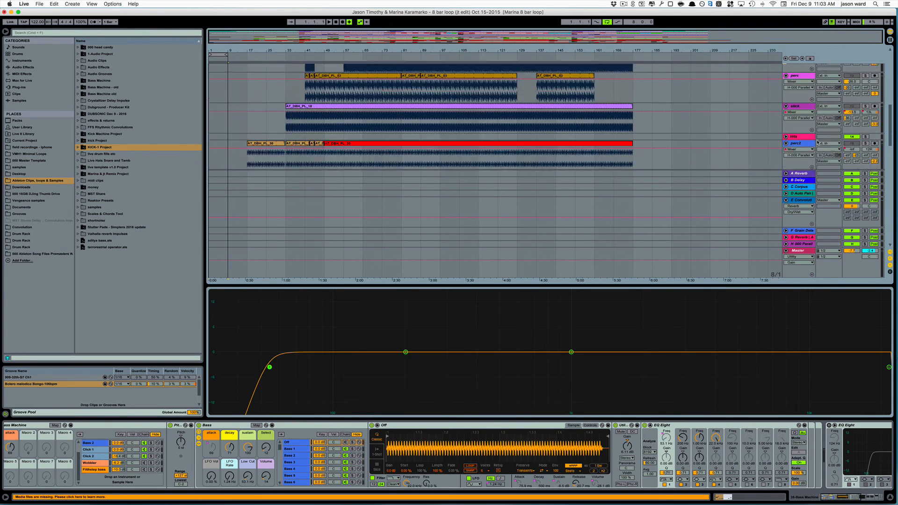
pyautogui.scroll(-15, 818, 142)
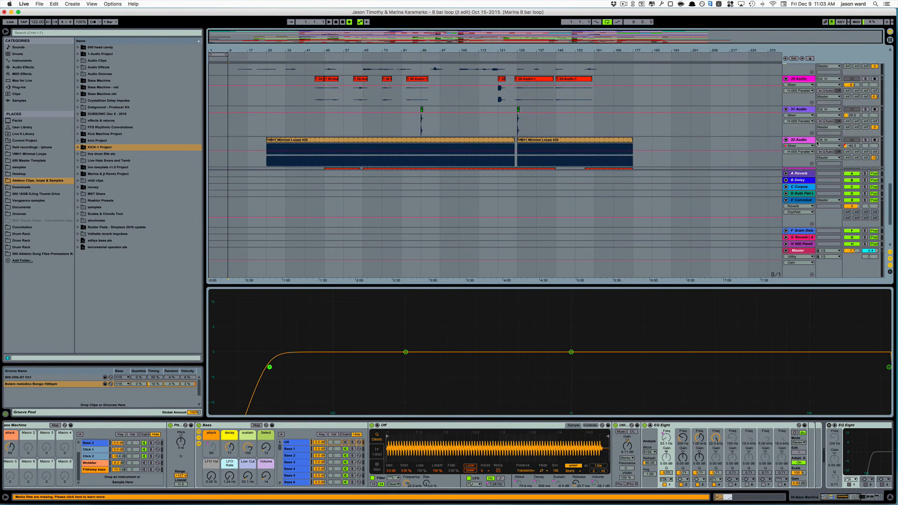